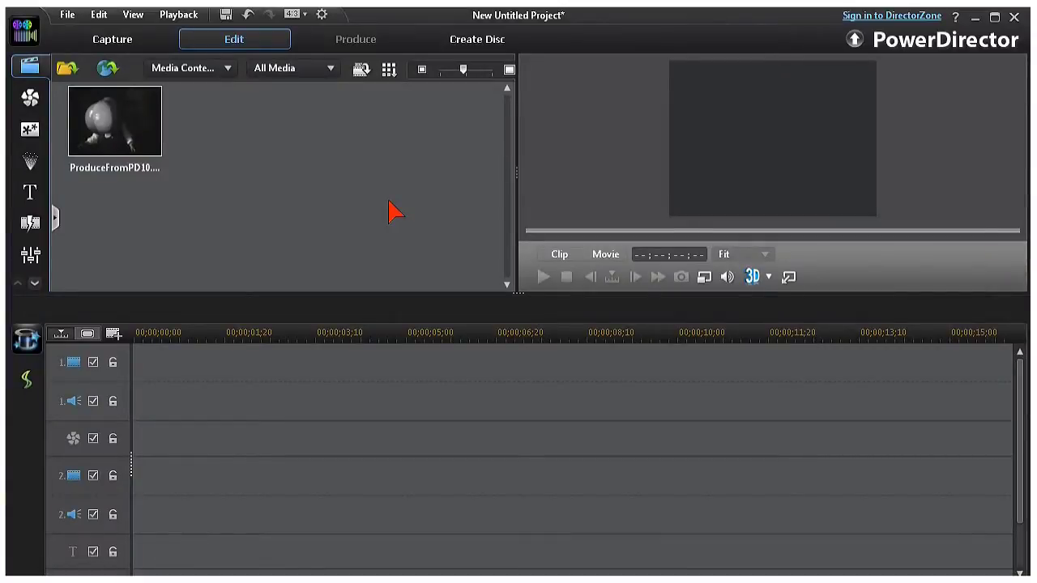
Put ProduceFromPD10.mp4 on video track 1, then unlink its audio and remove it, leaving a gap.
left_click_drag(111, 115, 133, 394)
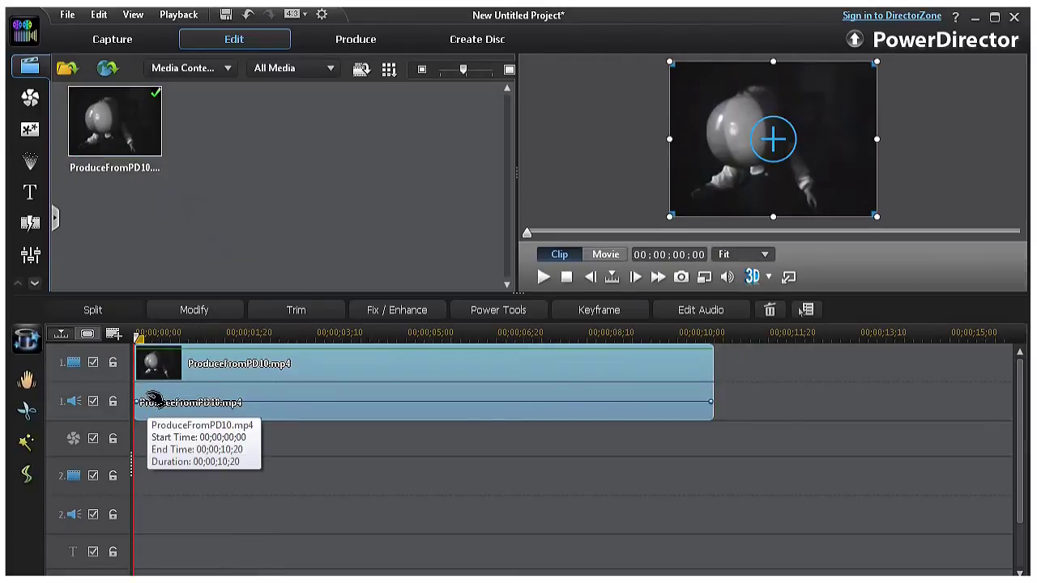
right_click(152, 401)
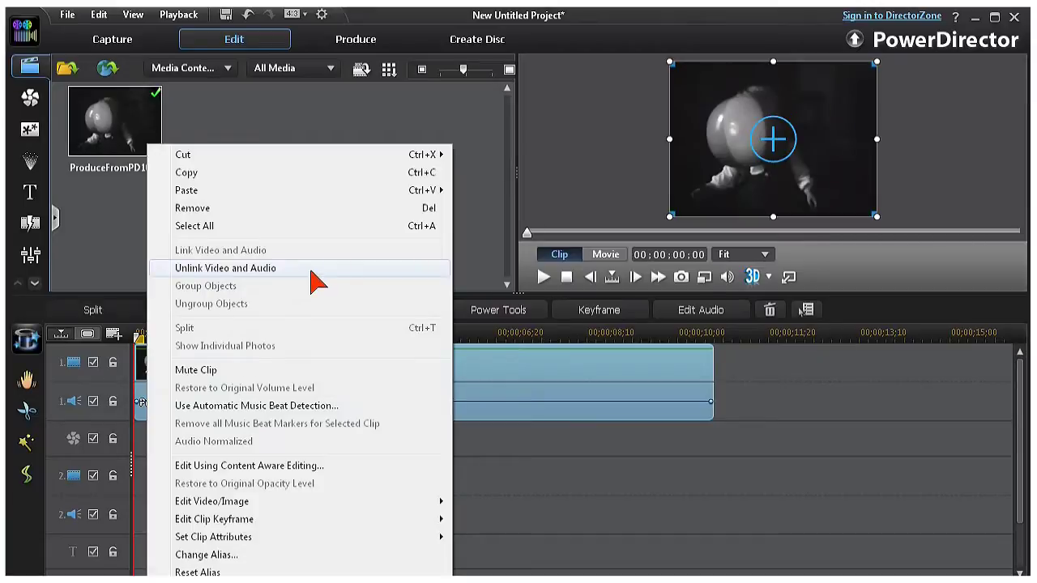
left_click(312, 270)
left_click(569, 312)
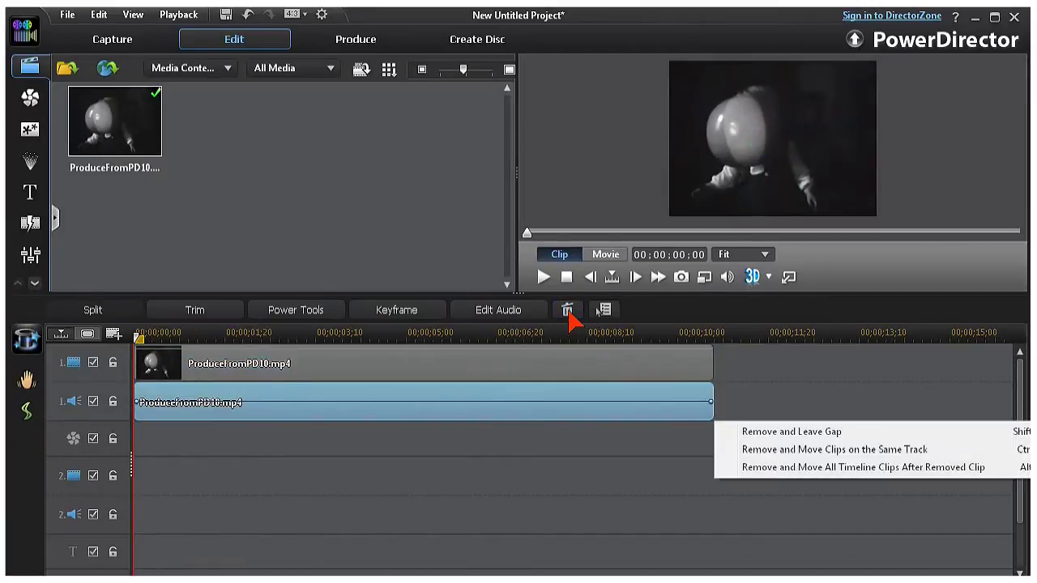
left_click(784, 434)
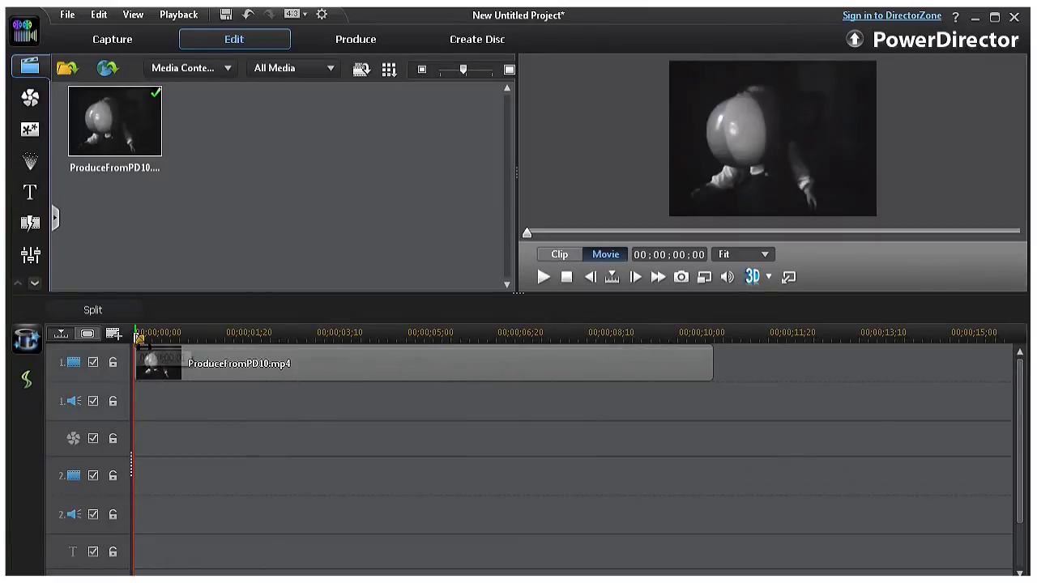
left_click_drag(137, 338, 438, 381)
Split the clip at about 00;00;05;14 and remove the first part, leaving a gap.
left_click(425, 375)
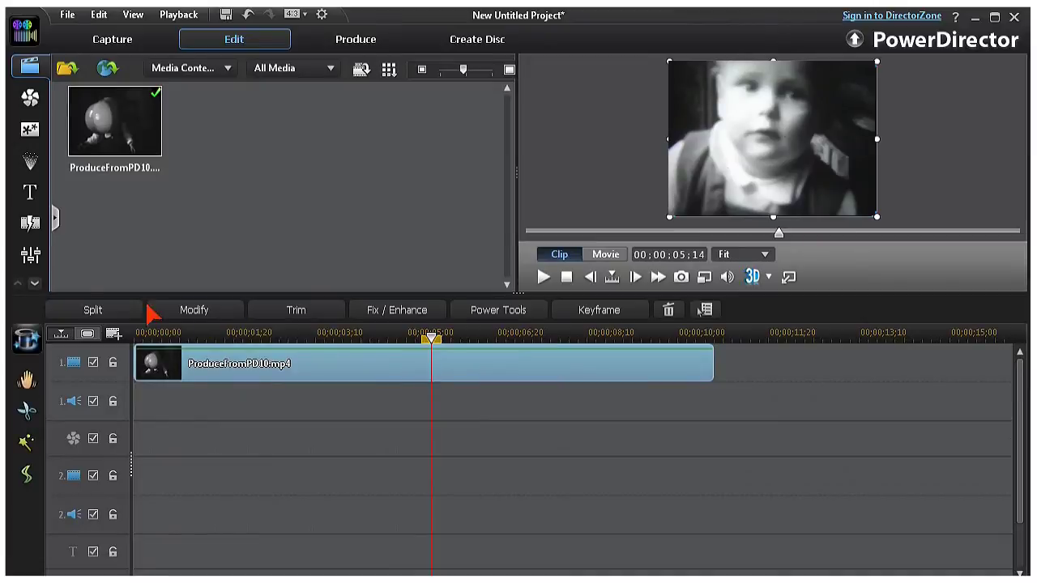
left_click(110, 315)
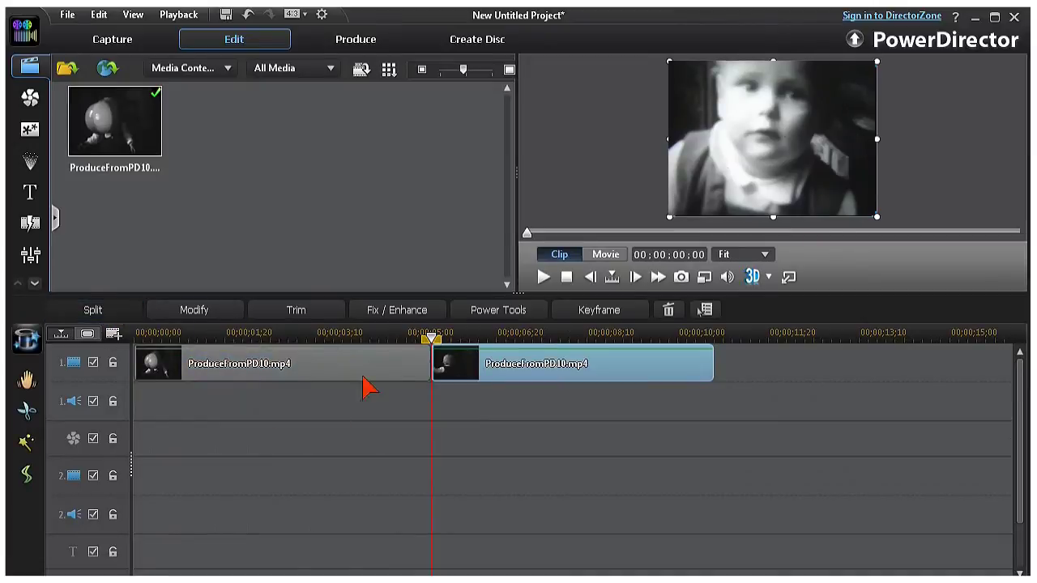
left_click(397, 379)
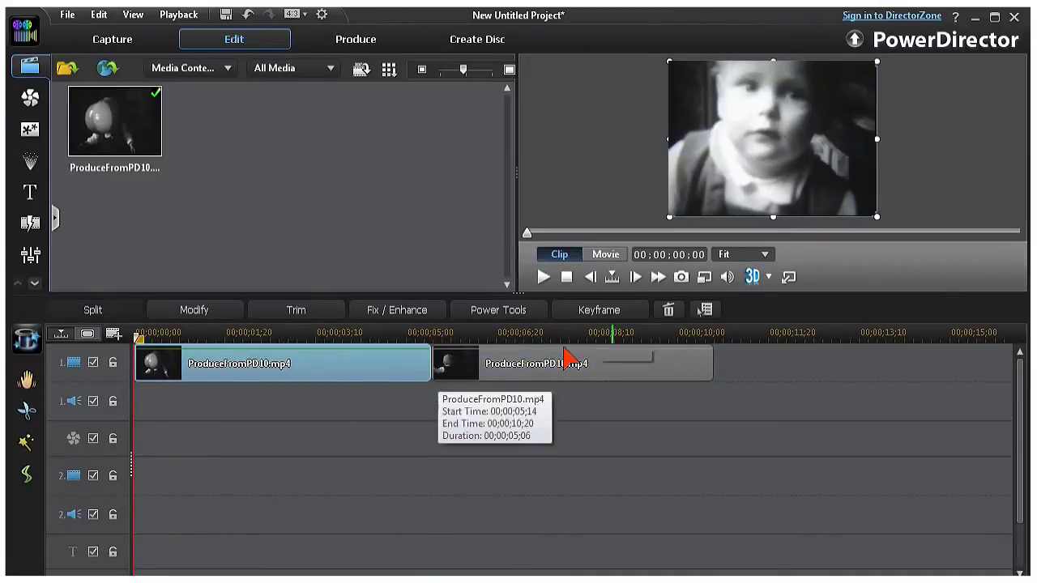
left_click(670, 317)
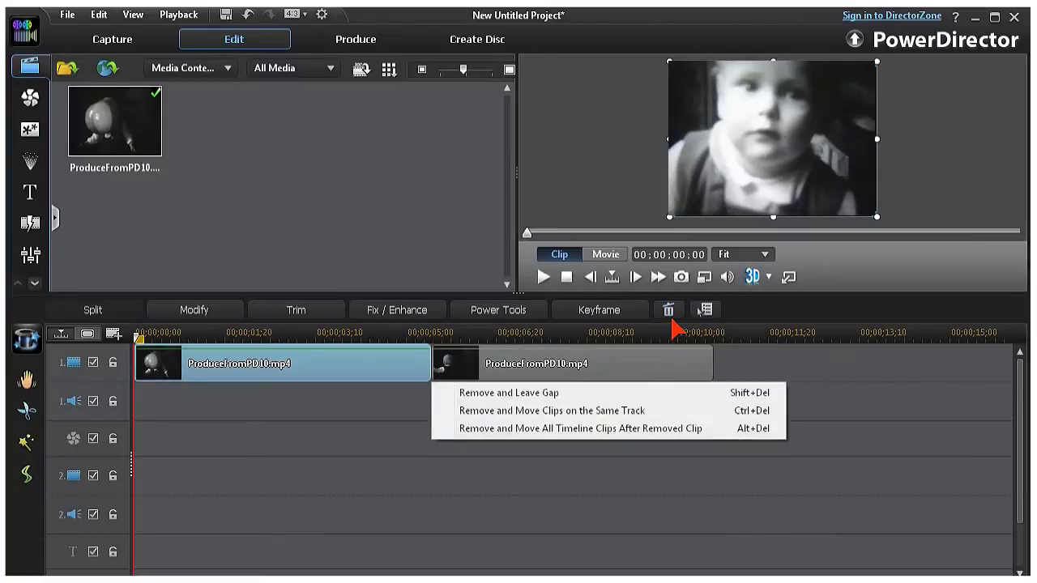
left_click(606, 400)
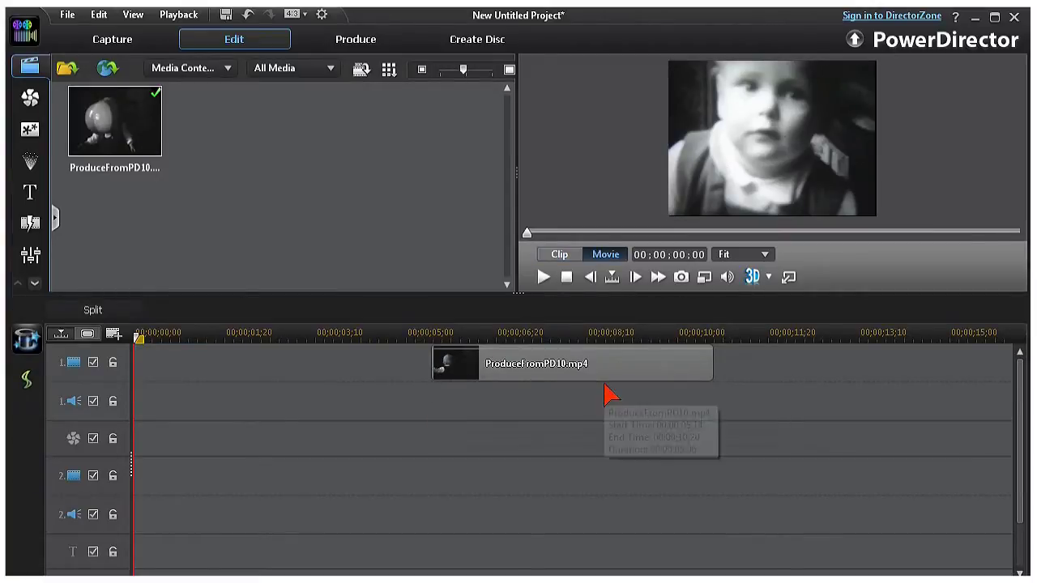
left_click(606, 380)
Split at about 00;00;07;21, delete the rest, and move the 2-second piece to 00;00;00;00.
left_click_drag(430, 339, 553, 364)
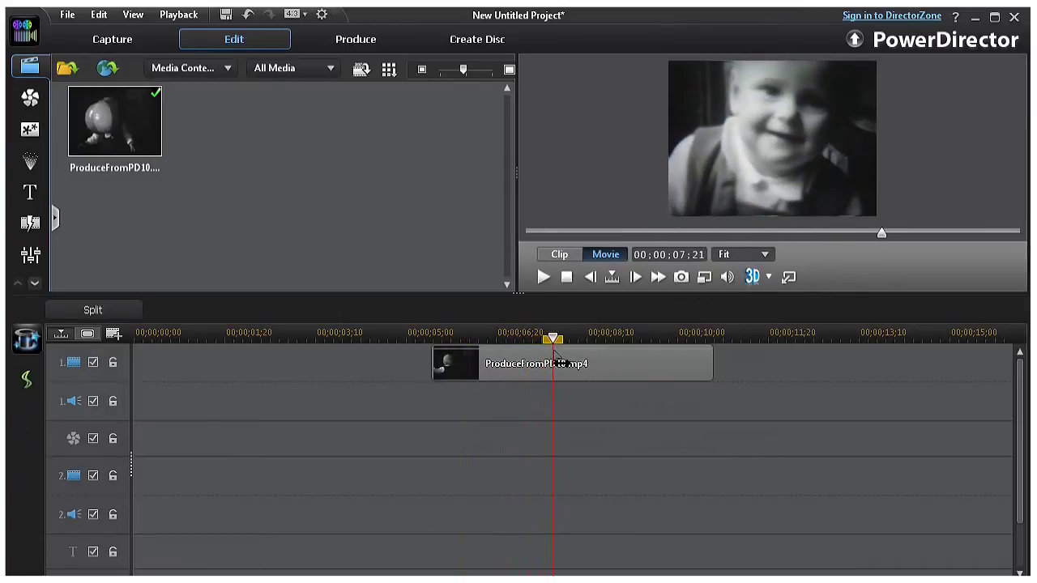
left_click(555, 365)
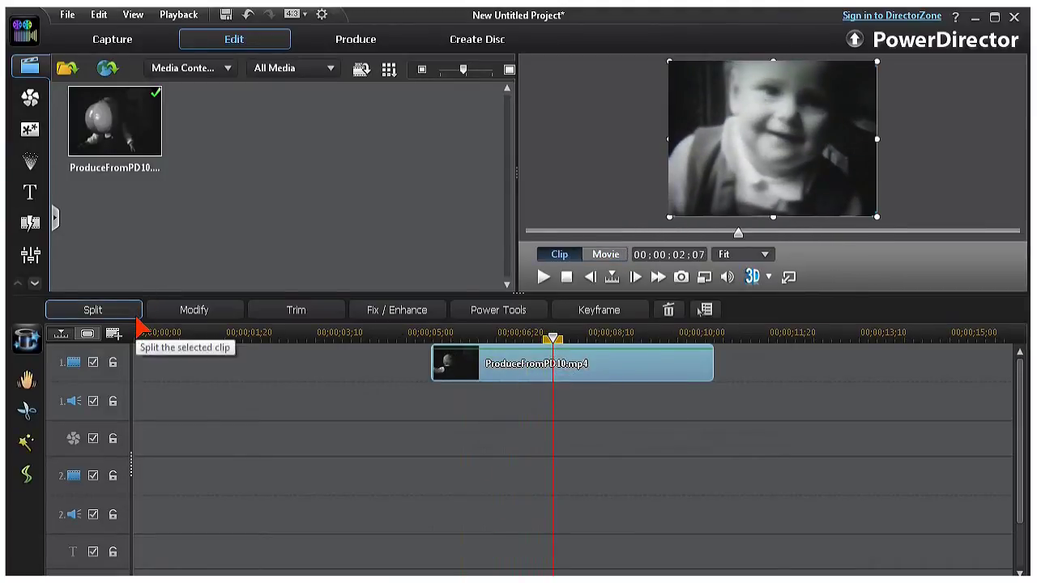
left_click(136, 316)
left_click(668, 311)
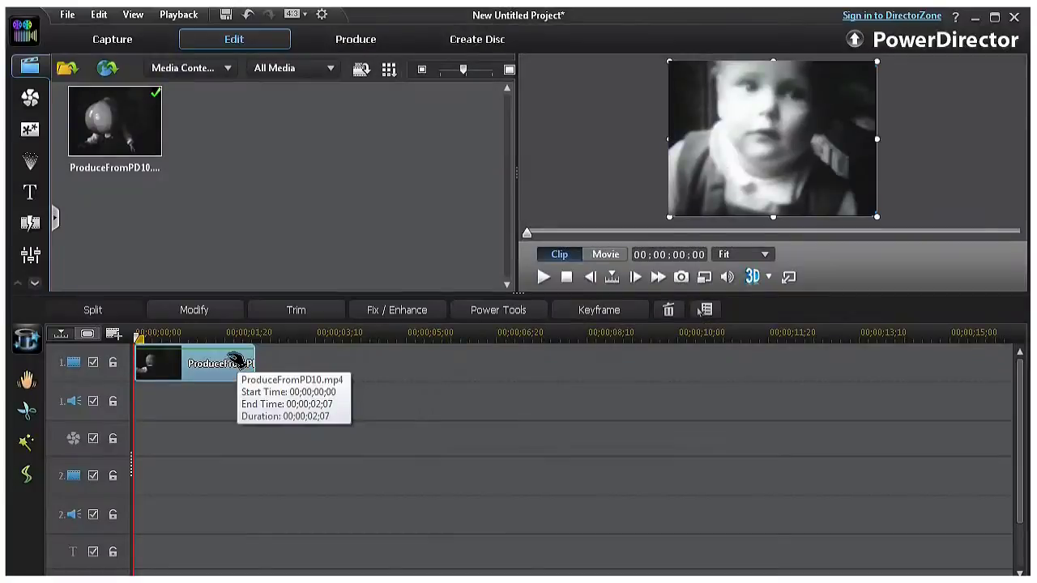
left_click_drag(185, 362, 146, 365)
left_click(166, 365)
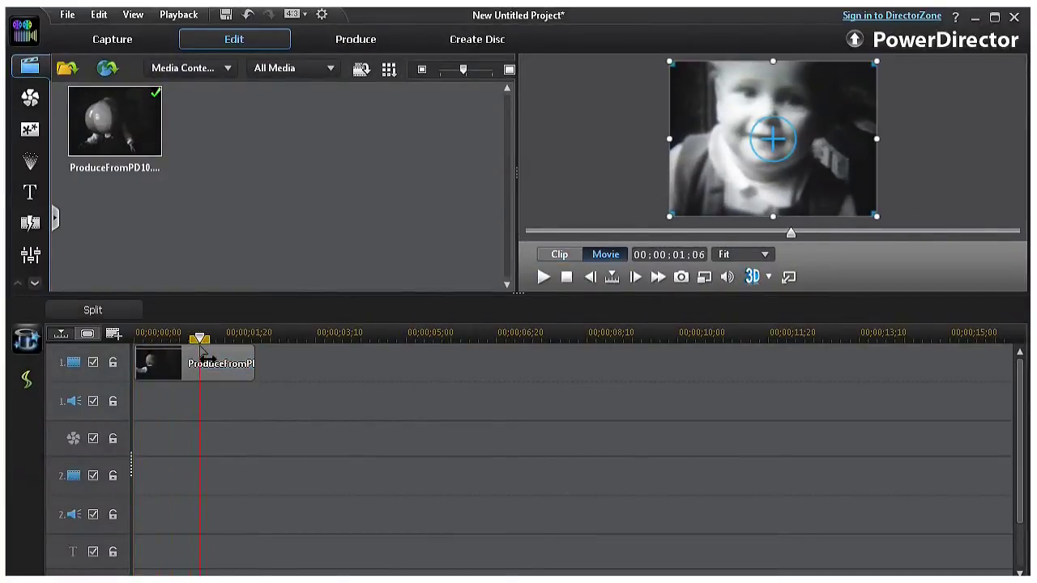
left_click(258, 364)
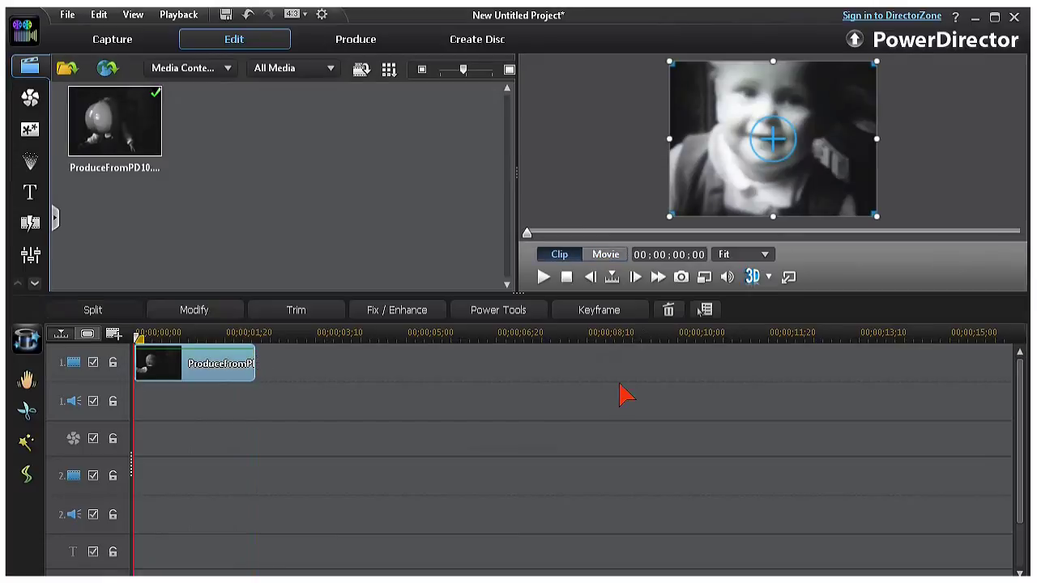
Copy the trimmed clip and paste-overwrite it right after the original on track 1.
left_click(706, 311)
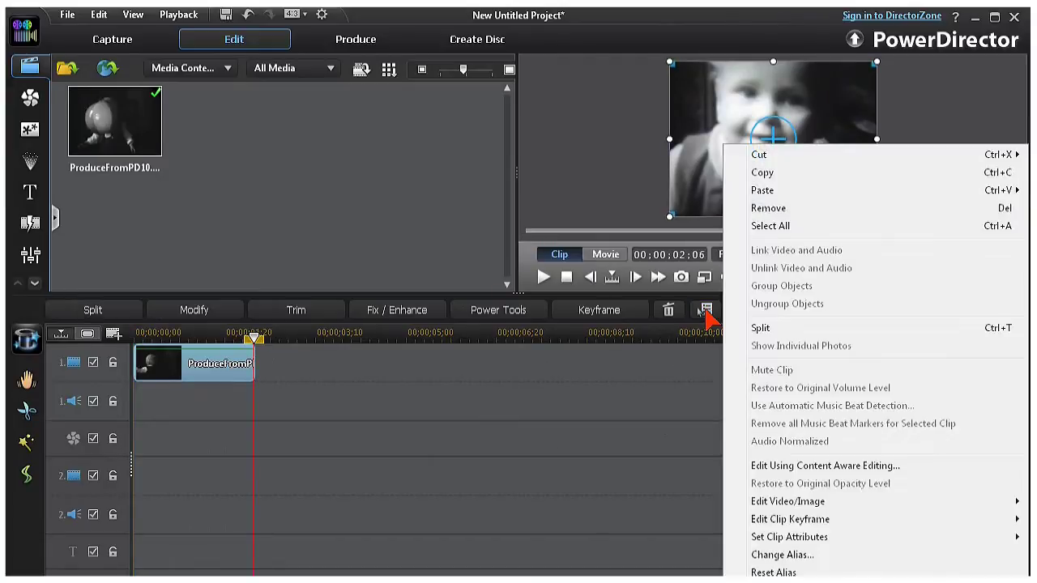
left_click(816, 179)
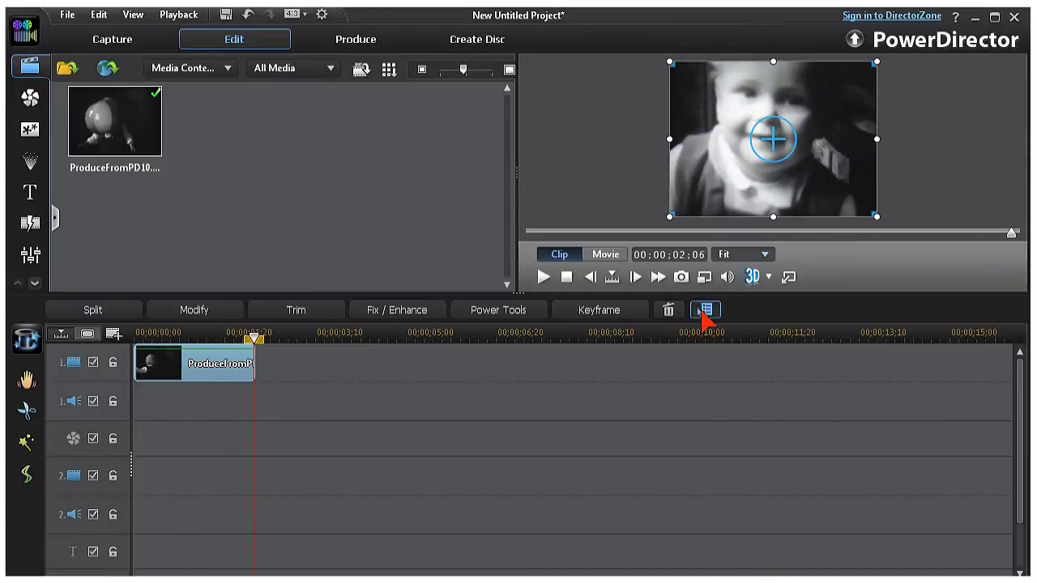
left_click(703, 311)
mouse_move(737, 193)
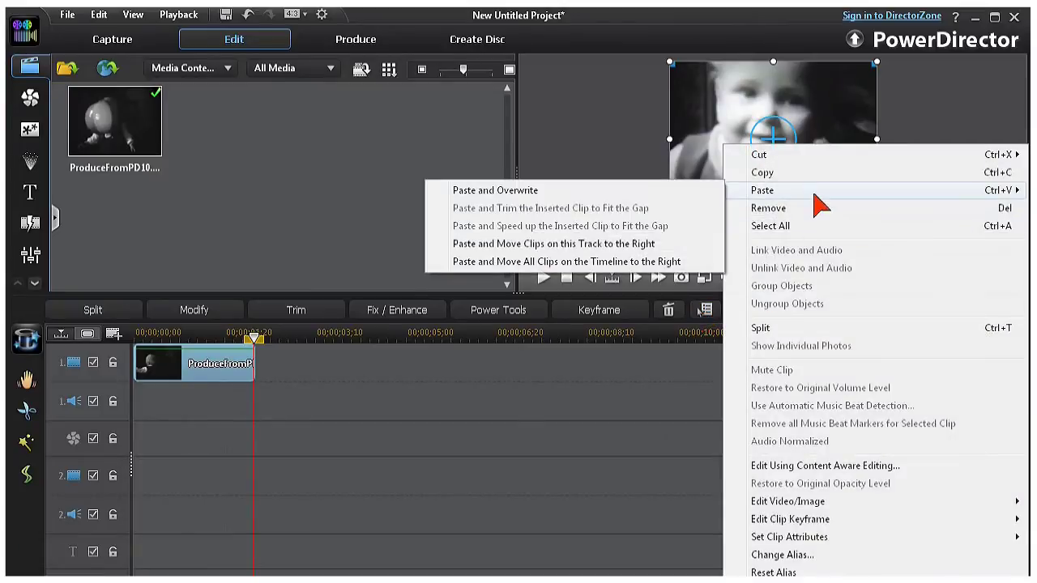
left_click(694, 190)
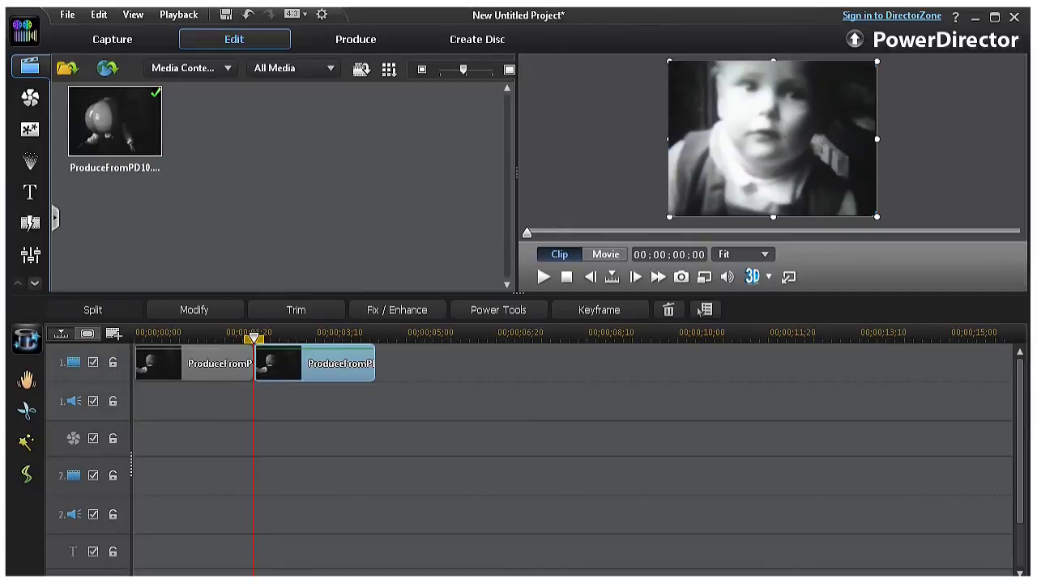
left_click(496, 316)
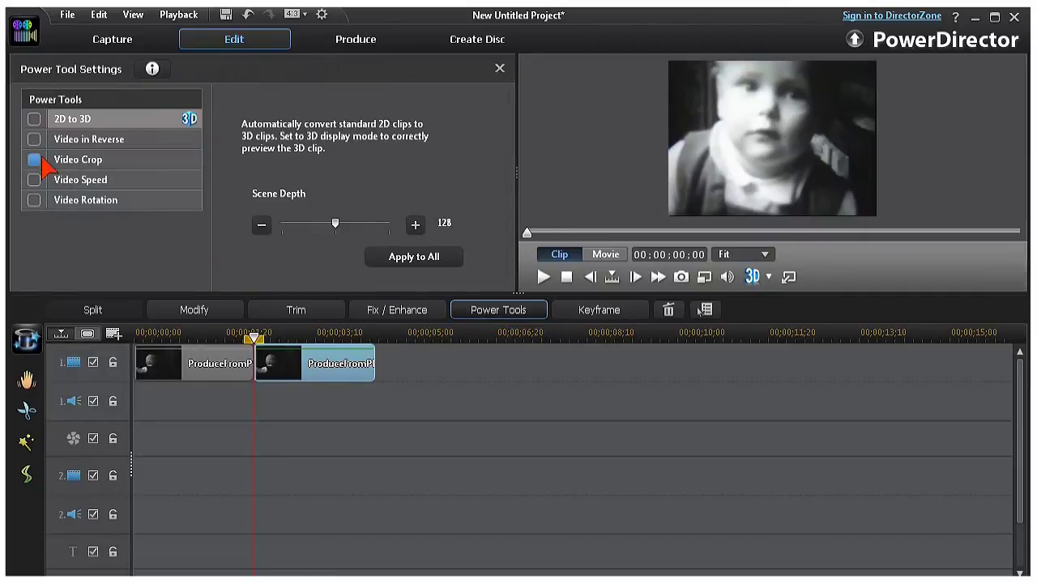
Enable Video in Reverse on the second clip and close Power Tool Settings.
left_click(34, 139)
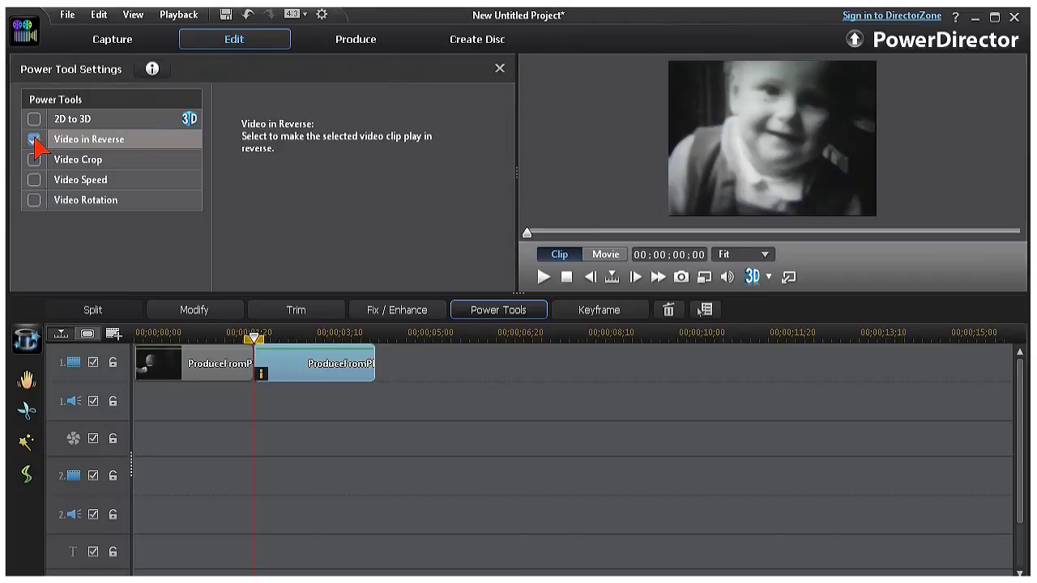
left_click(500, 70)
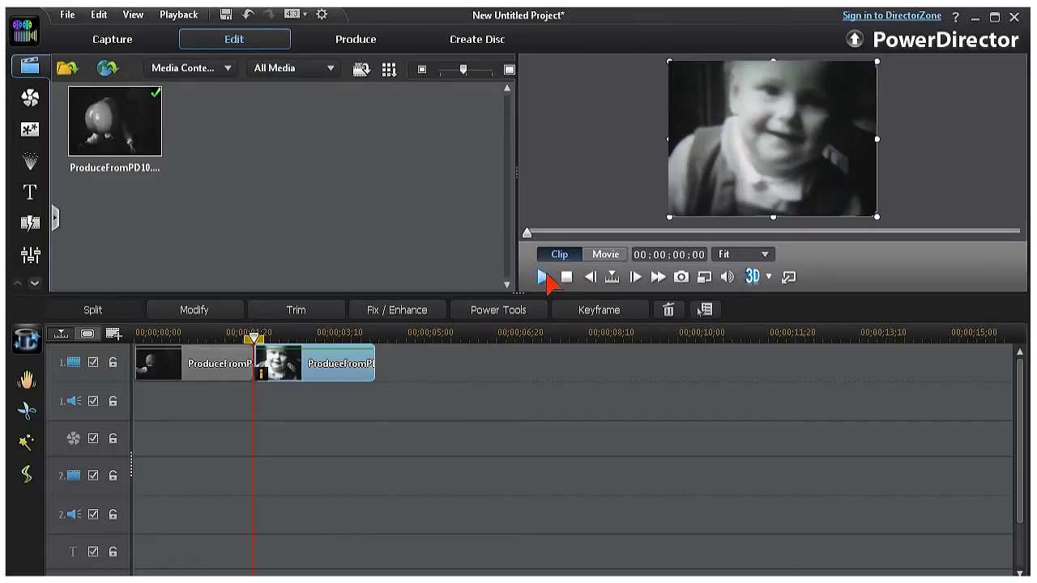
Play the timeline twice in the preview to watch the forward-then-reversed loop.
left_click(541, 280)
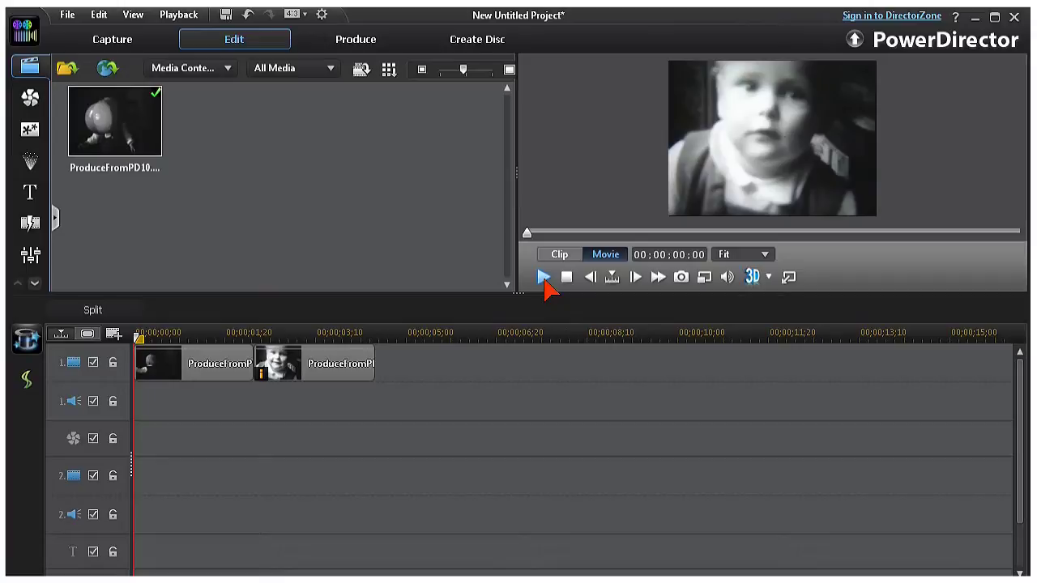
left_click(544, 279)
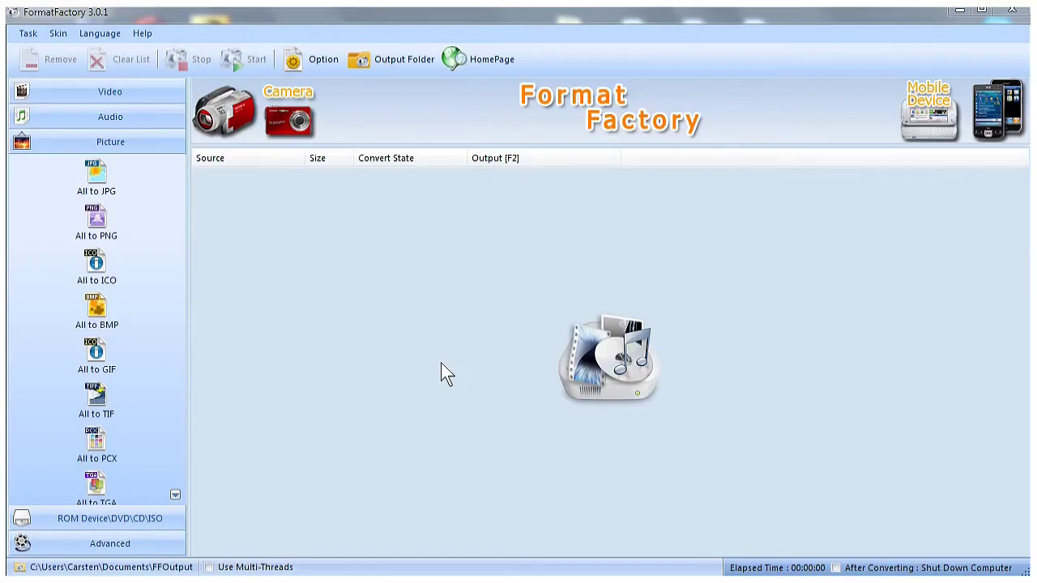
Create an All to GIF job from the Video category and add 4 gif loop-1.mp4.
left_click(136, 105)
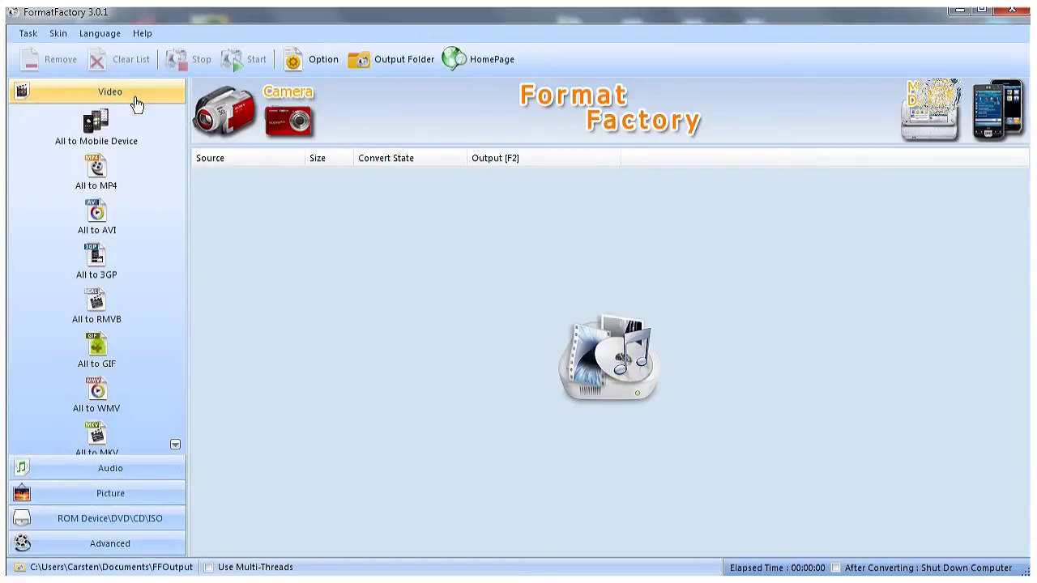
left_click(95, 349)
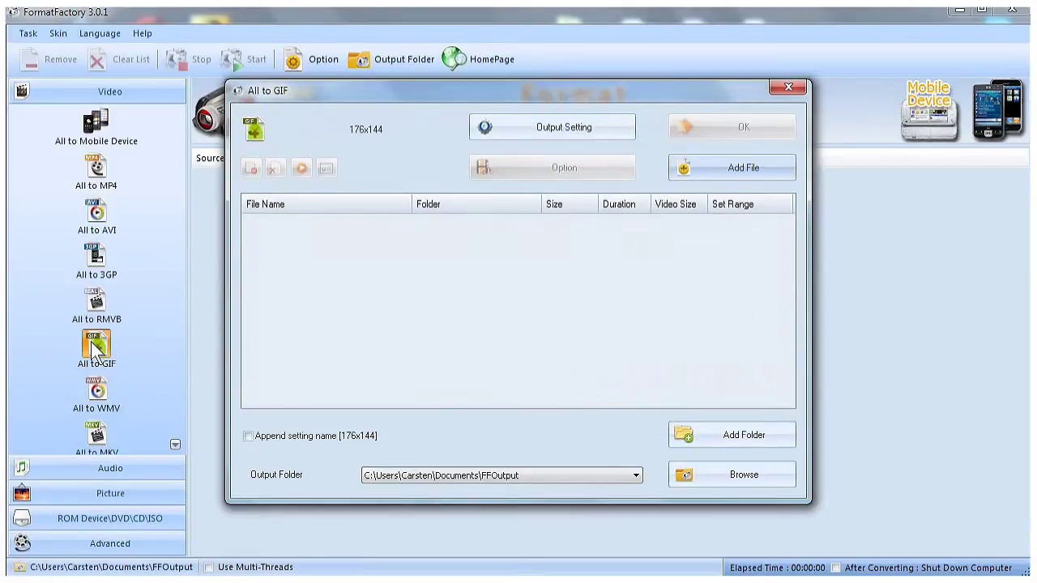
left_click(686, 177)
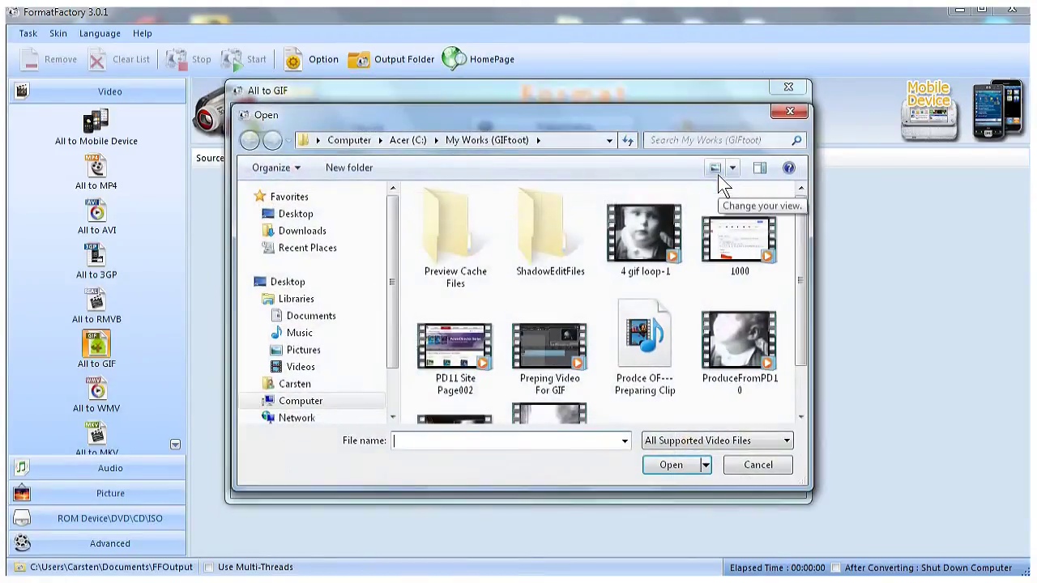
left_click(644, 235)
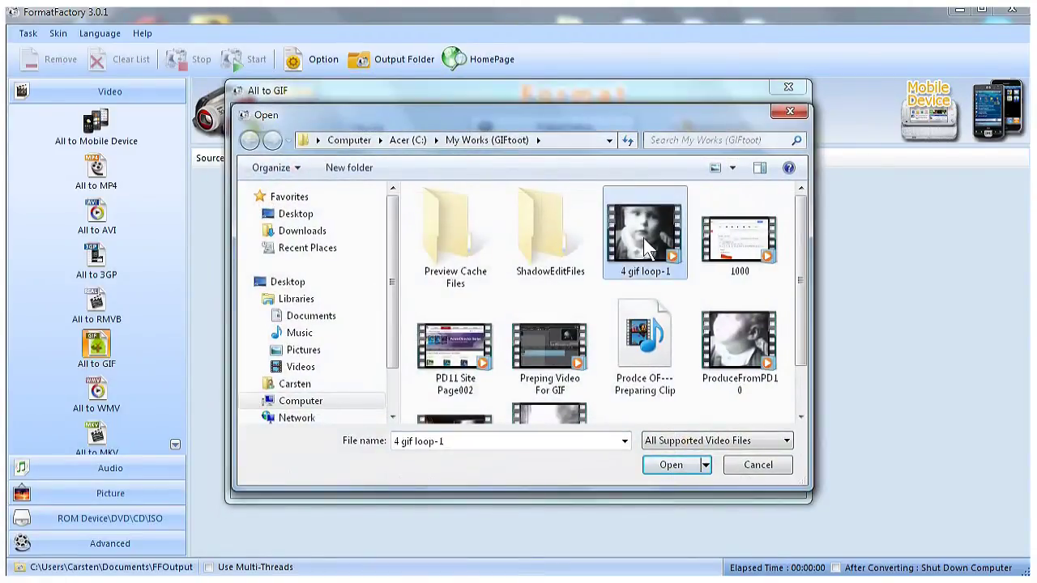
left_click(671, 465)
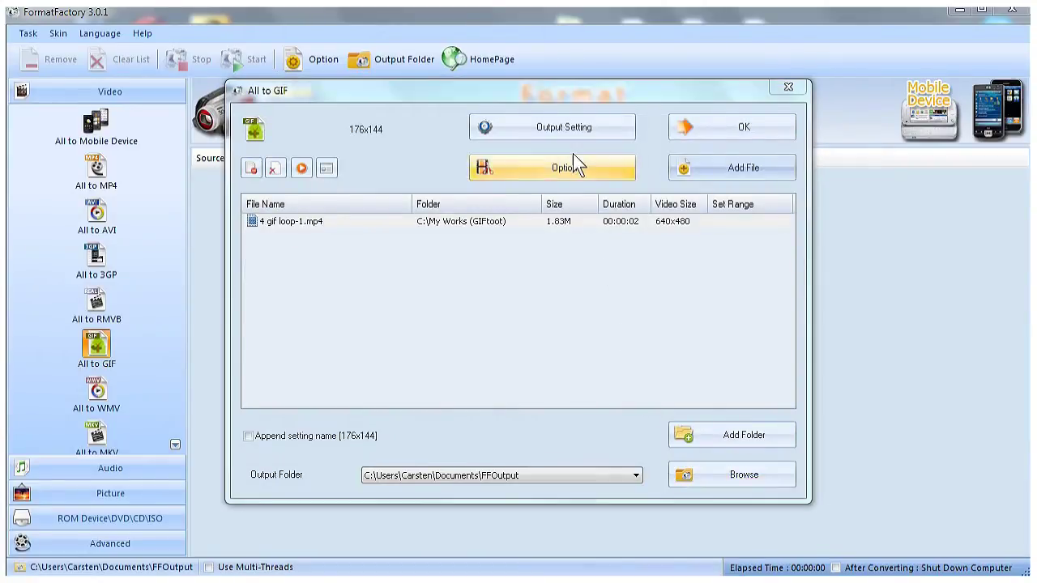
Set the GIF output frame rate to 15 FPS, keeping the 176x144 video size.
left_click(574, 133)
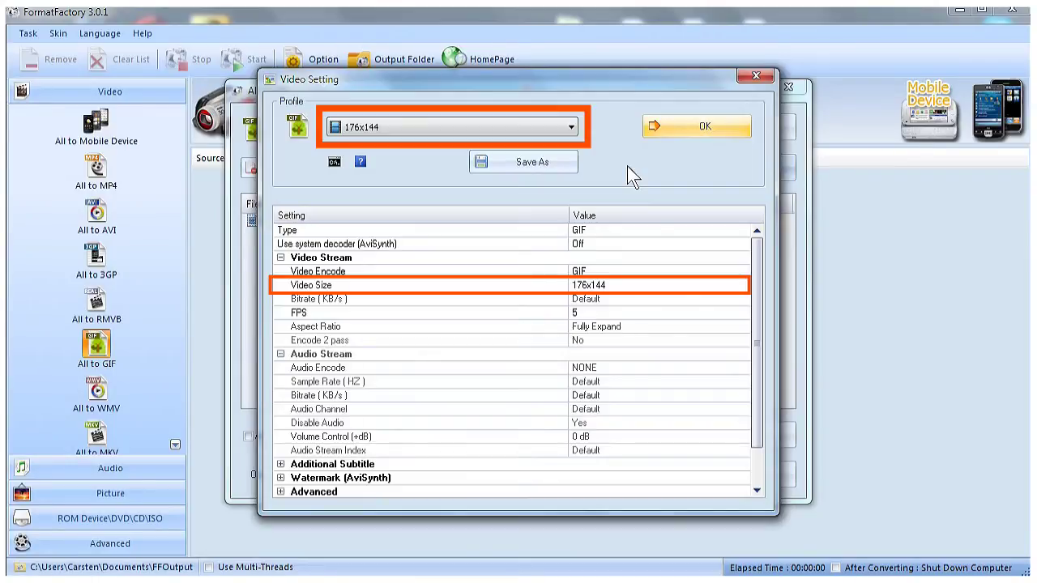
left_click(744, 286)
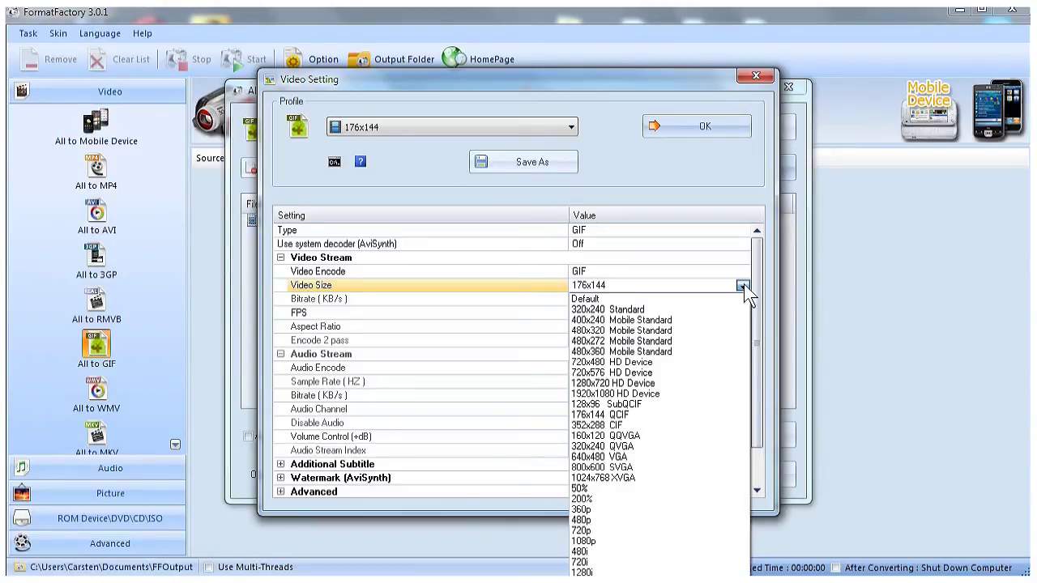
left_click(718, 285)
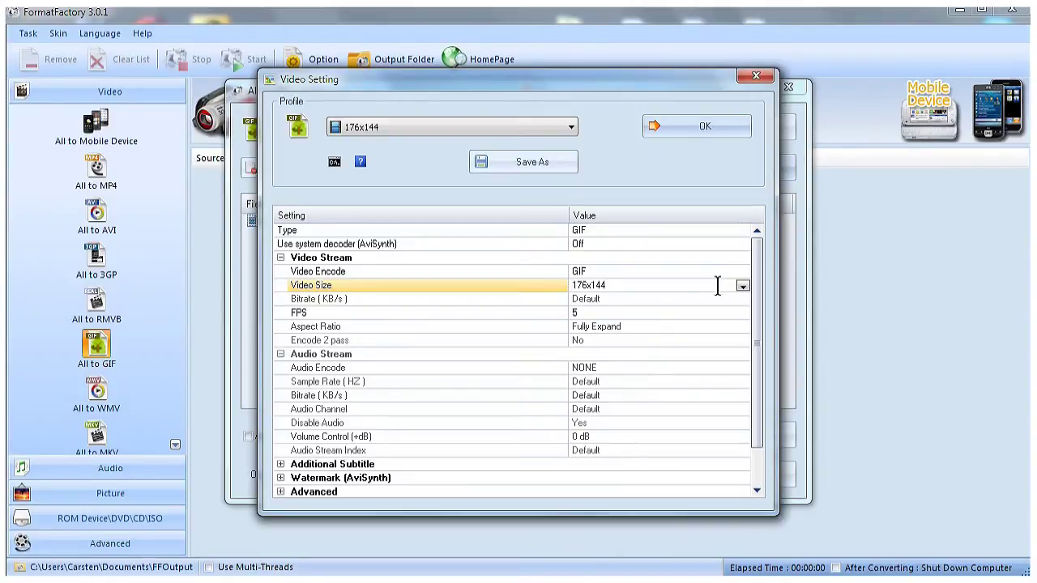
left_click(750, 312)
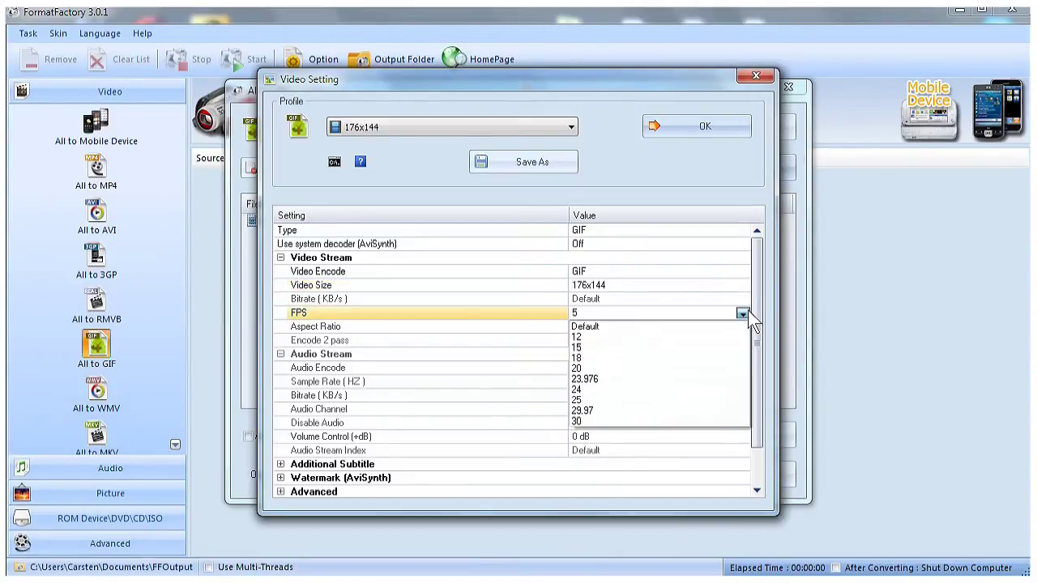
left_click(583, 349)
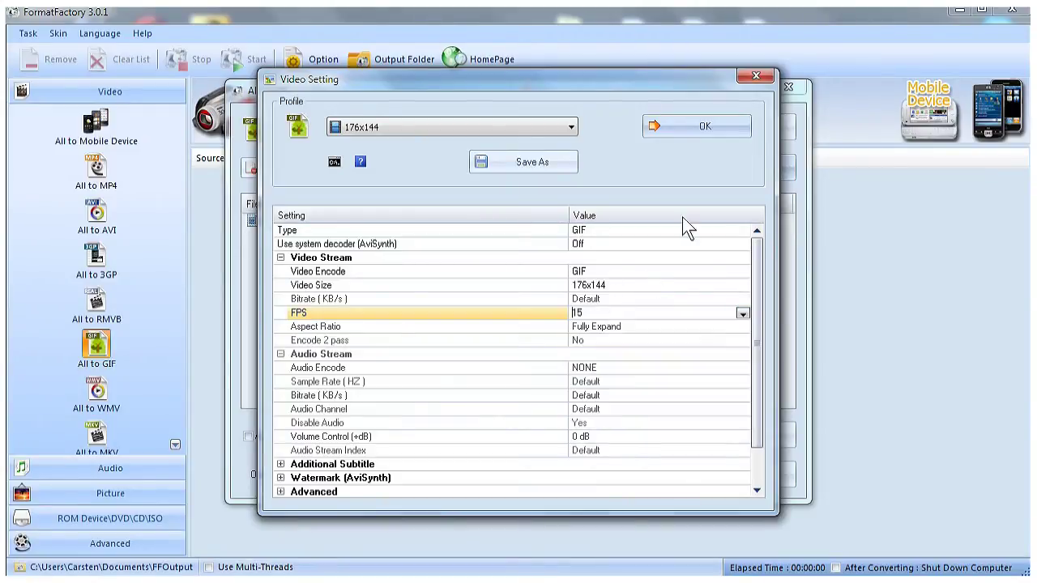
left_click(706, 140)
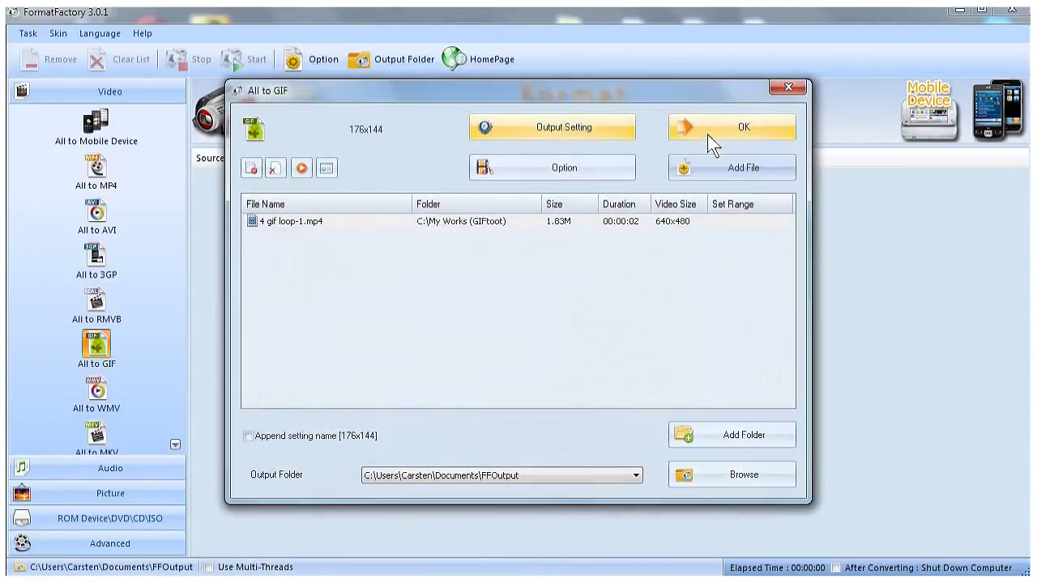
Confirm the All to GIF job and start converting 4 gif loop-1.mp4.
left_click(709, 143)
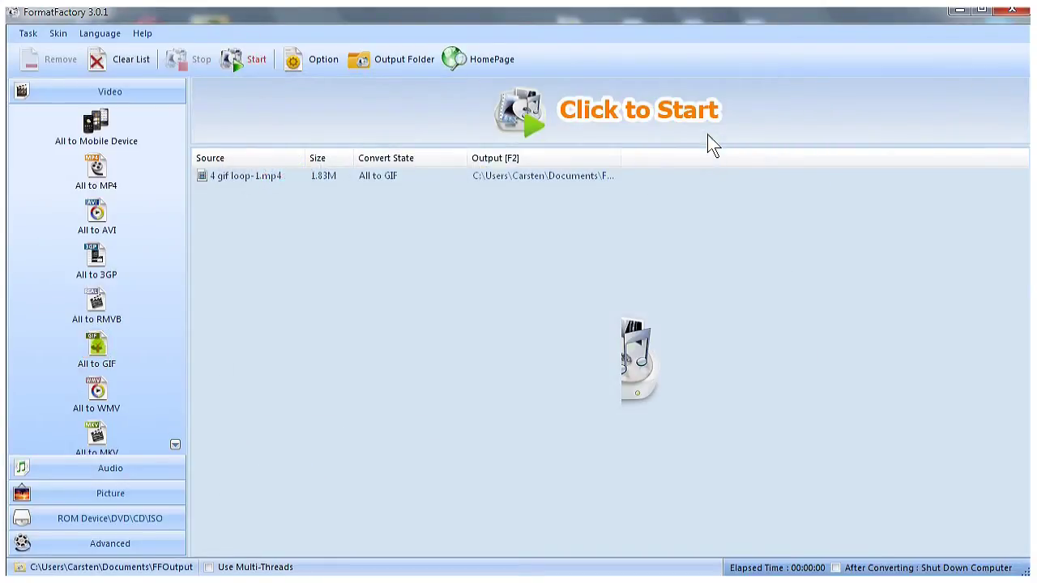
left_click(672, 110)
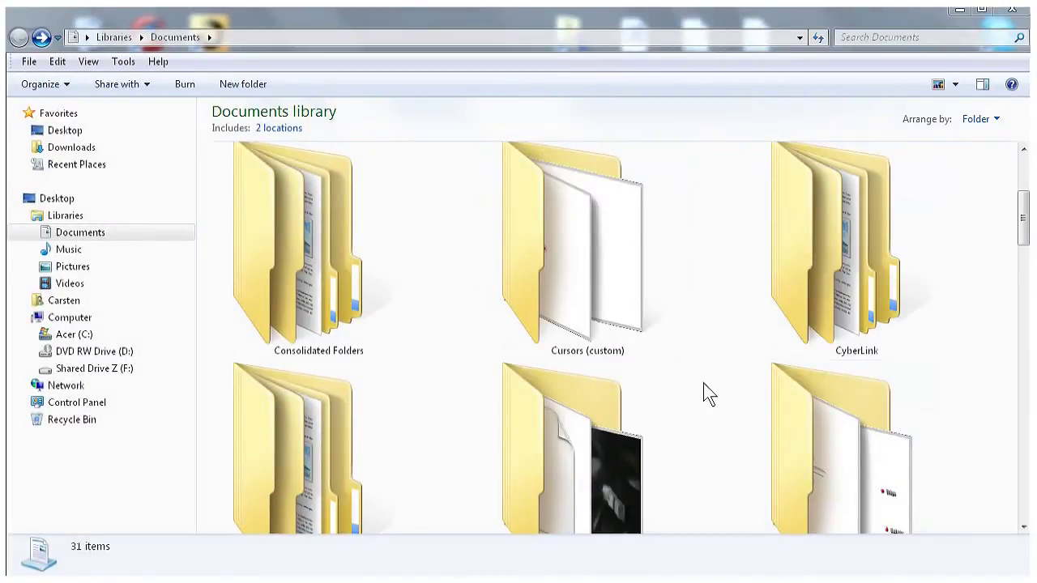
Open 4 gif loop-1 from the FFOutput folder in Internet Explorer.
left_click_drag(1024, 240, 1025, 279)
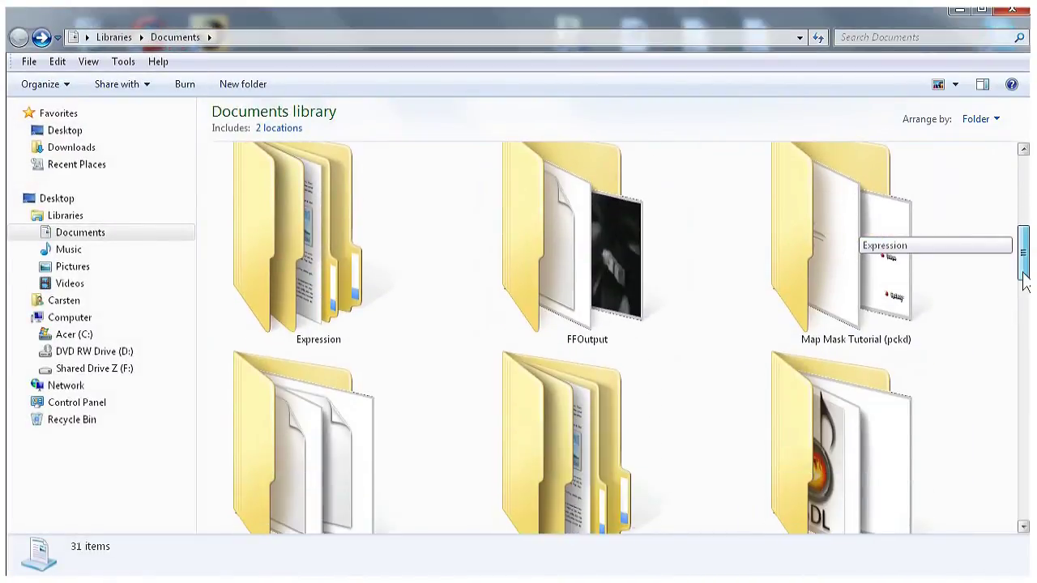
double_click(592, 275)
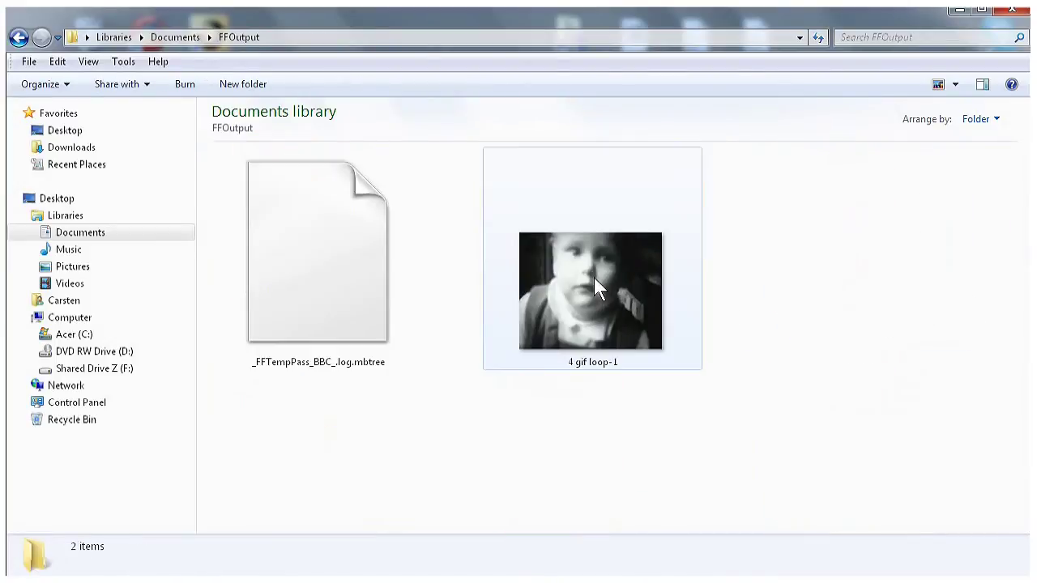
right_click(613, 324)
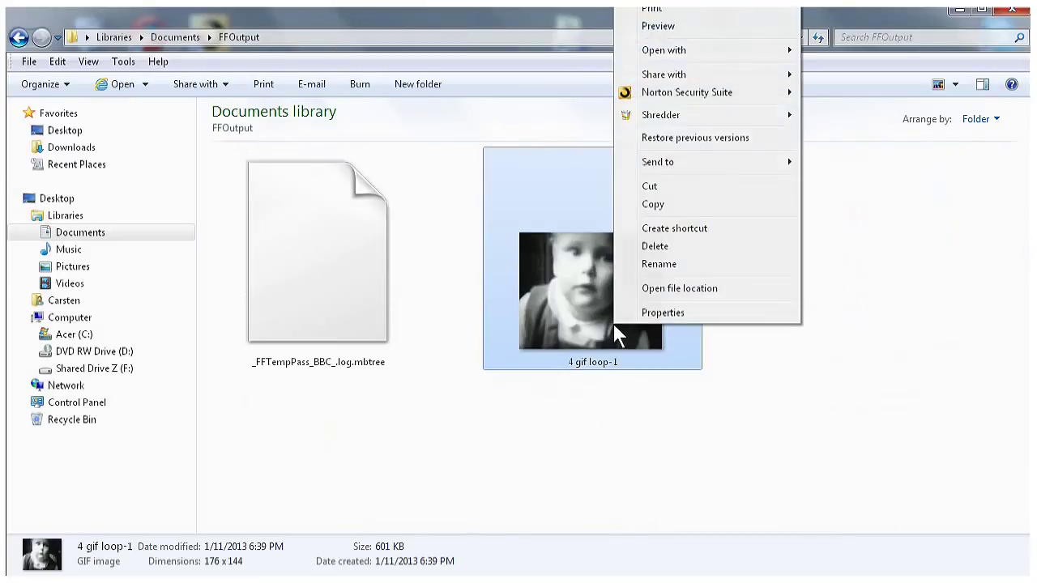
mouse_move(695, 51)
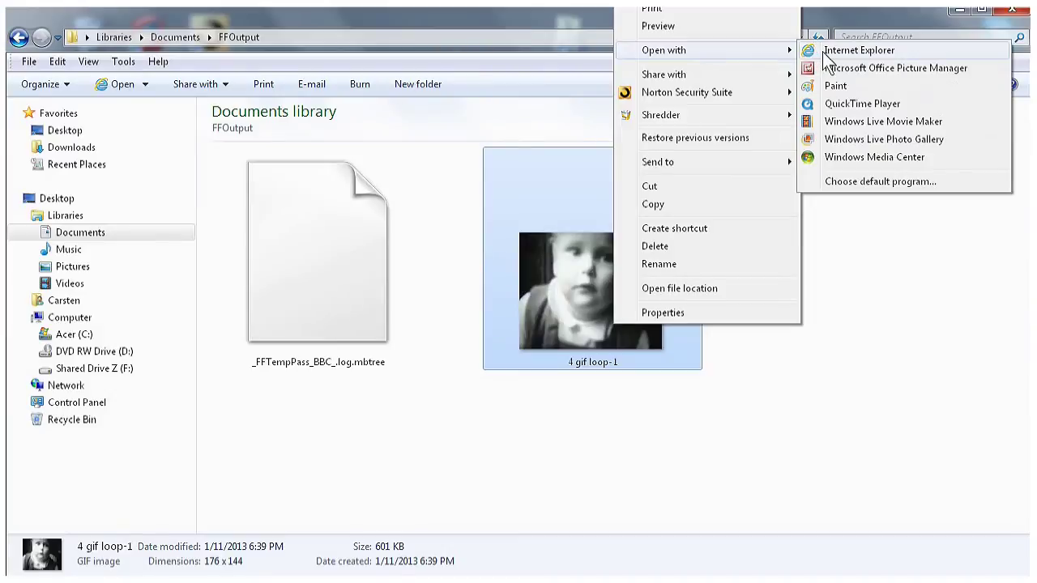
left_click(823, 51)
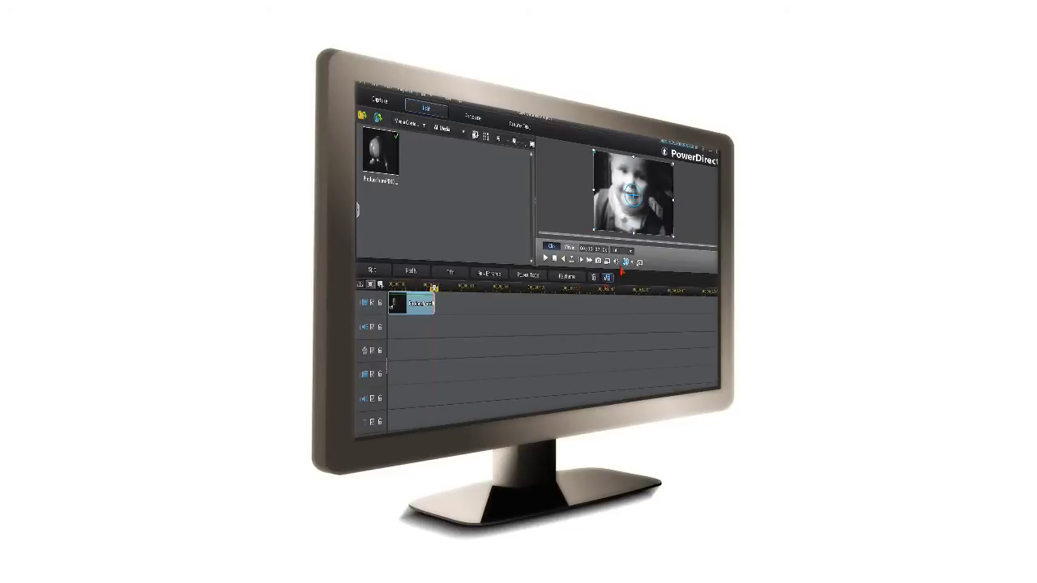
Paste the copied clip directly after the first clip on the video track.
left_click(607, 280)
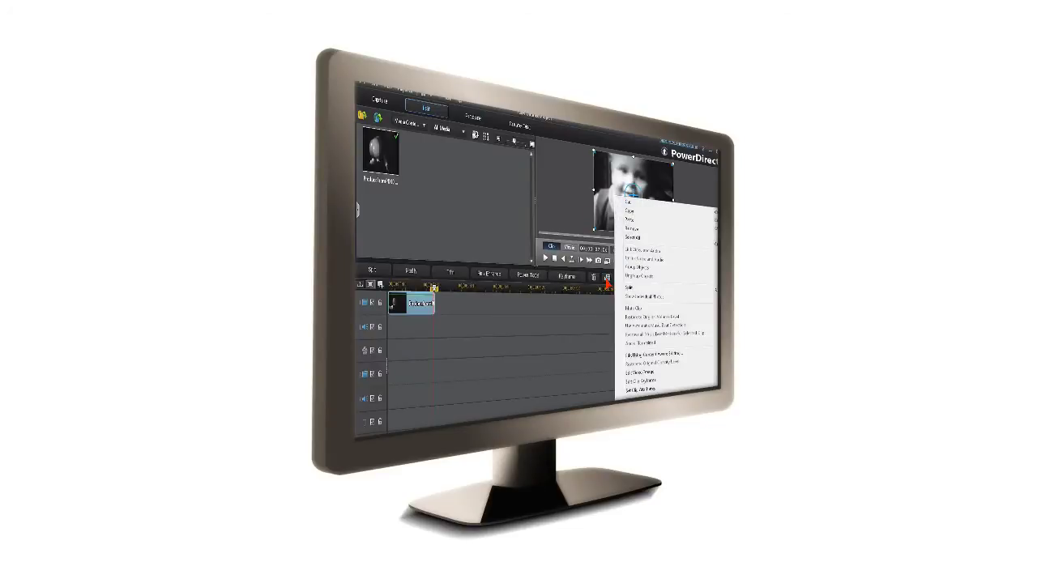
mouse_move(648, 222)
left_click(603, 220)
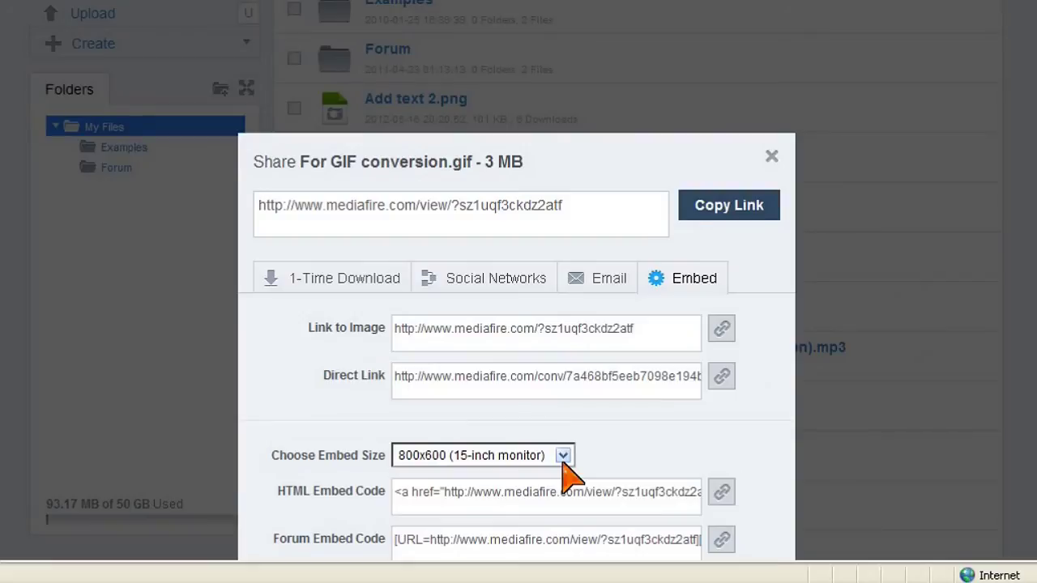
Show the Choose Embed Size options for the GIF's embed code in MediaFire's Share dialog.
left_click(563, 456)
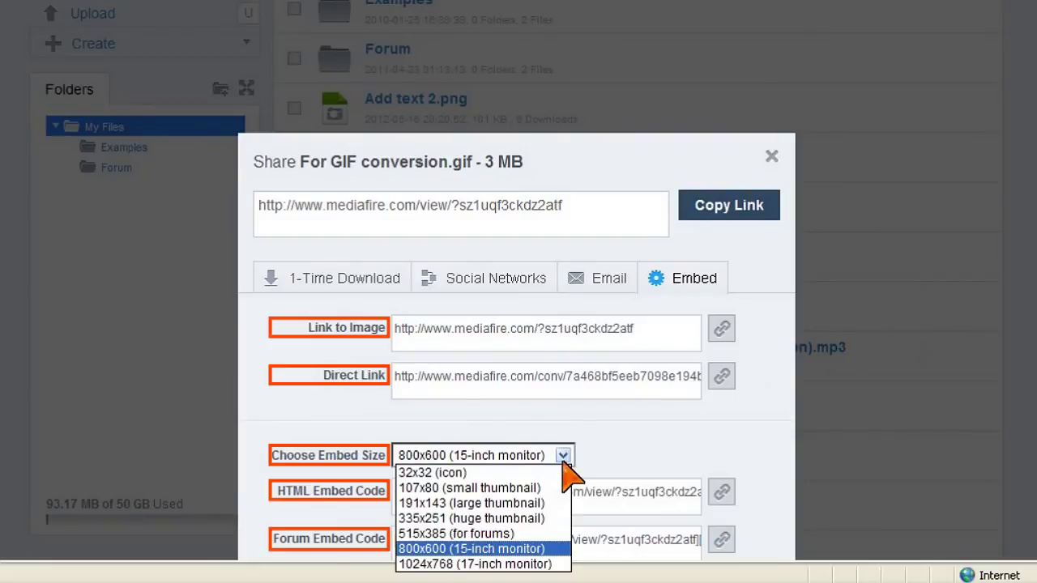